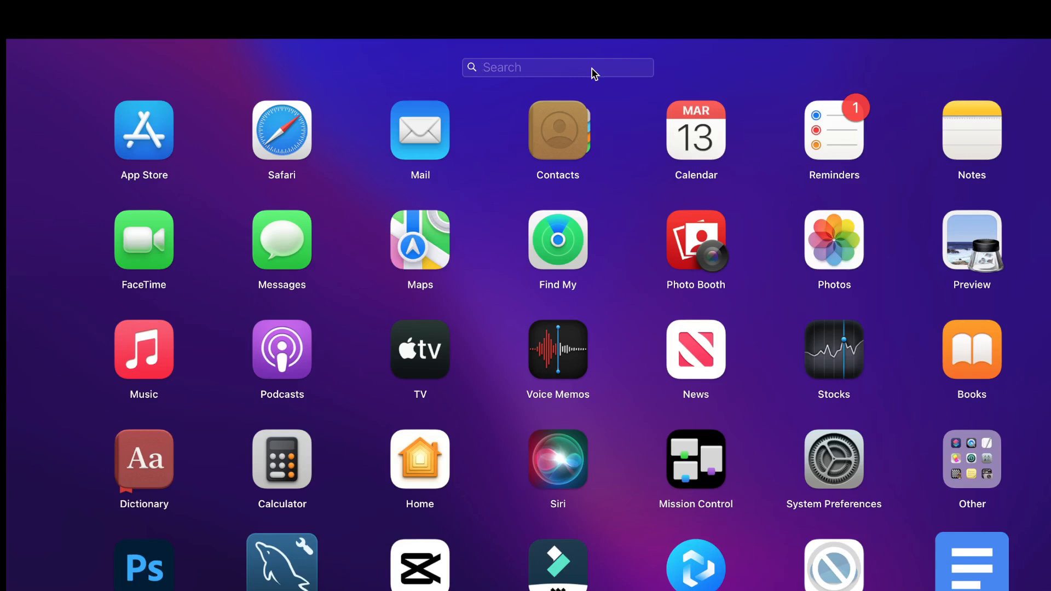
Step: Open TextEdit with a new blank document and dismiss the low battery notification
type("text")
key("Return")
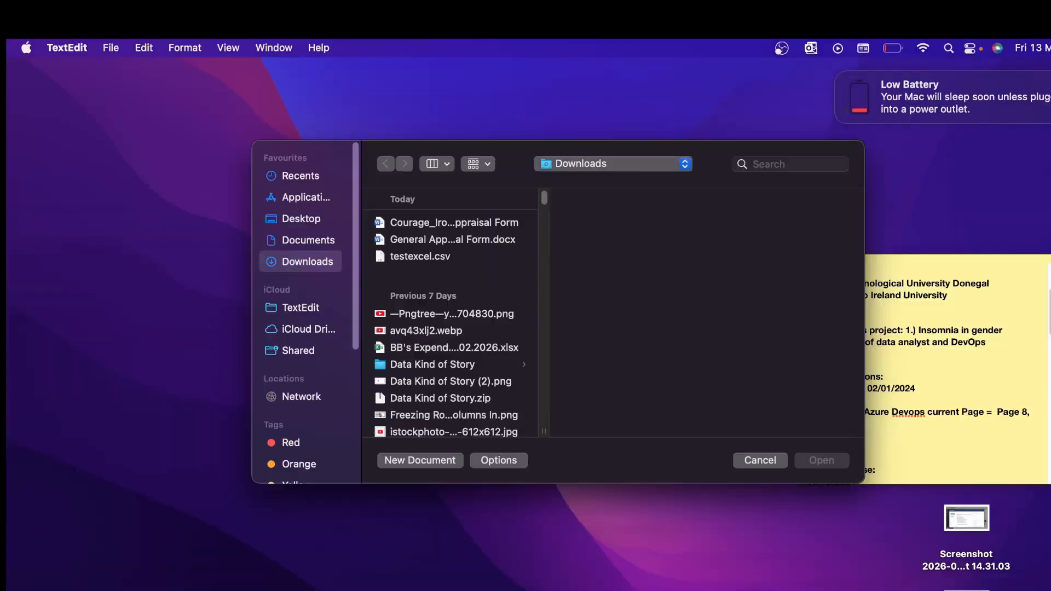
left_click(416, 460)
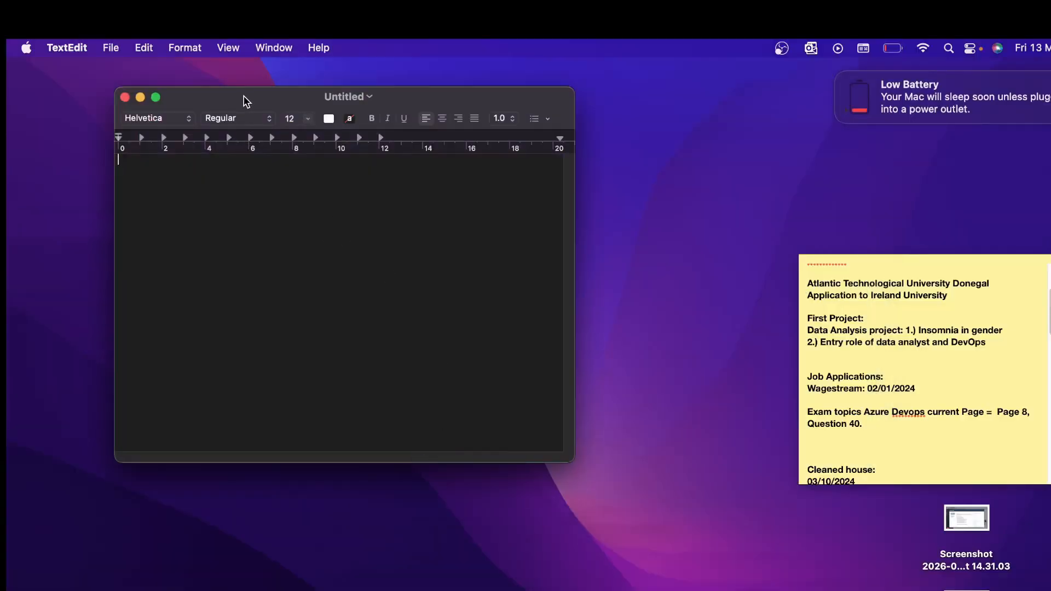
left_click_drag(244, 100, 296, 108)
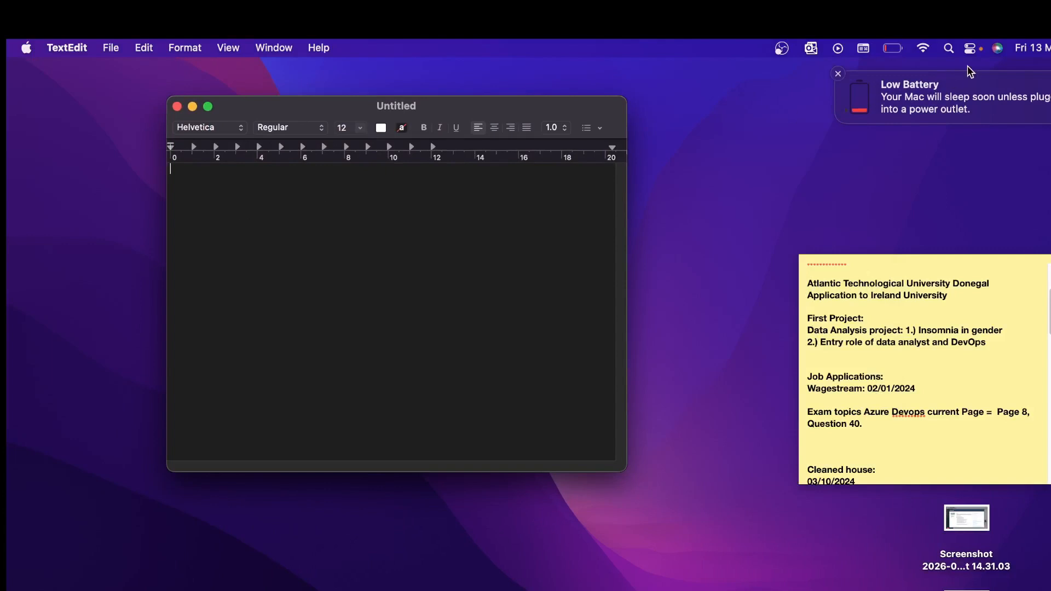
left_click(837, 74)
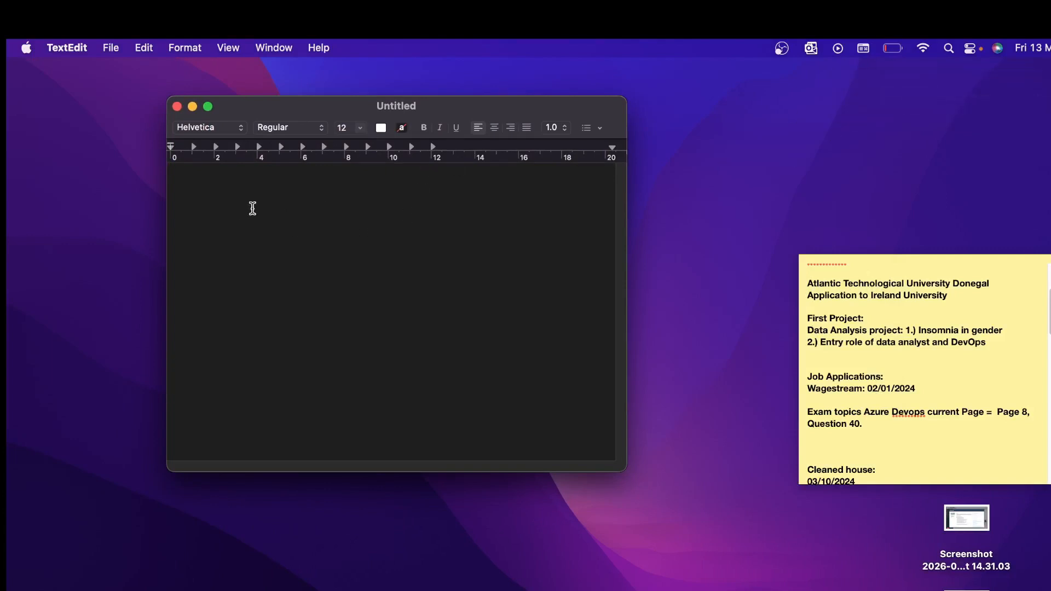
left_click_drag(231, 107, 198, 104)
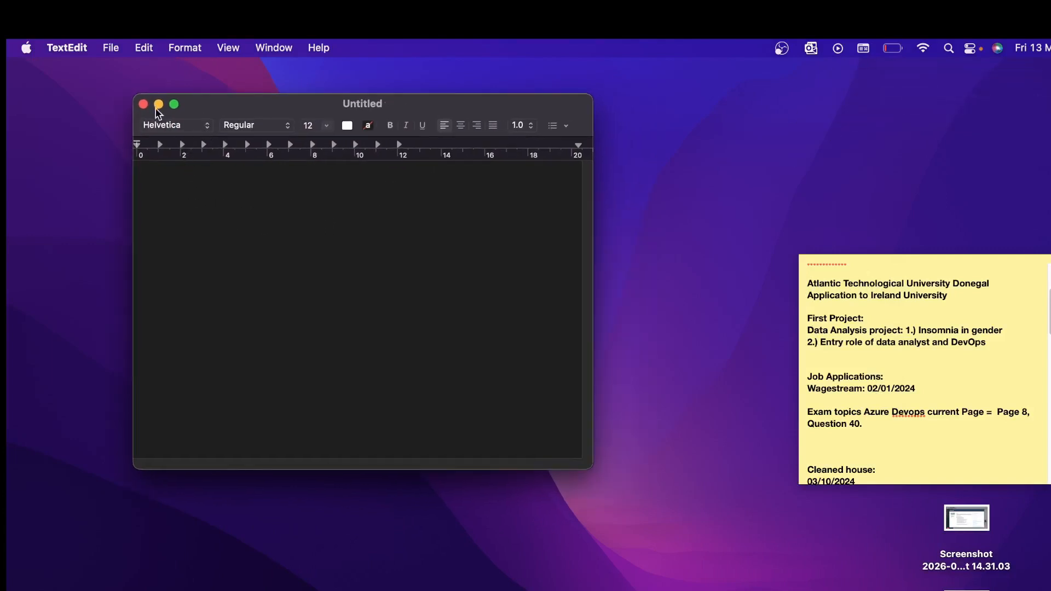
Step: Convert the document to plain text and enter one space-separated record: 1, a first name, salary age 32 income 3500 net worth 300
left_click(185, 49)
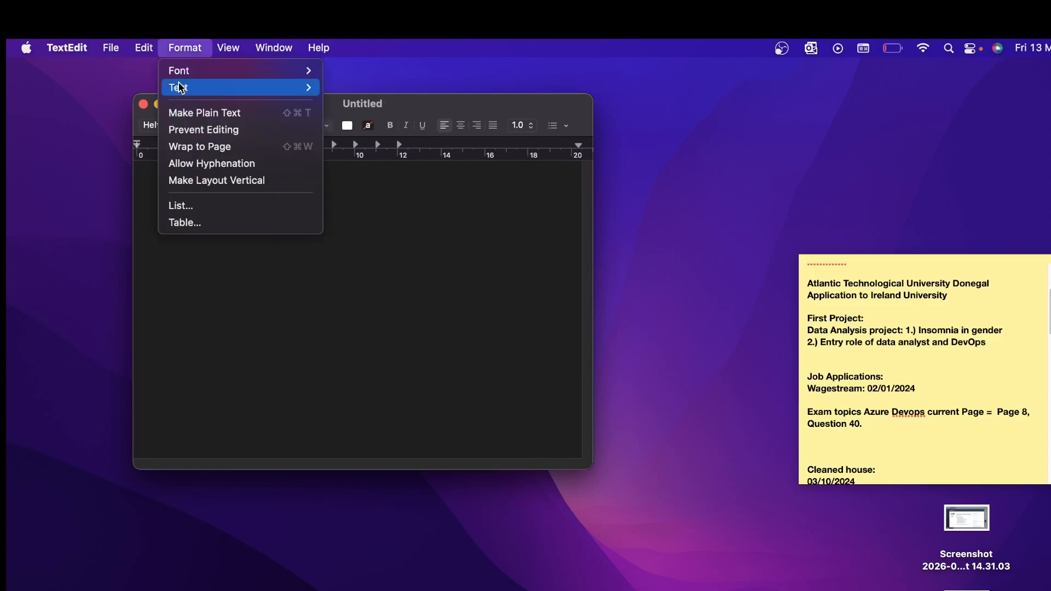
left_click(199, 113)
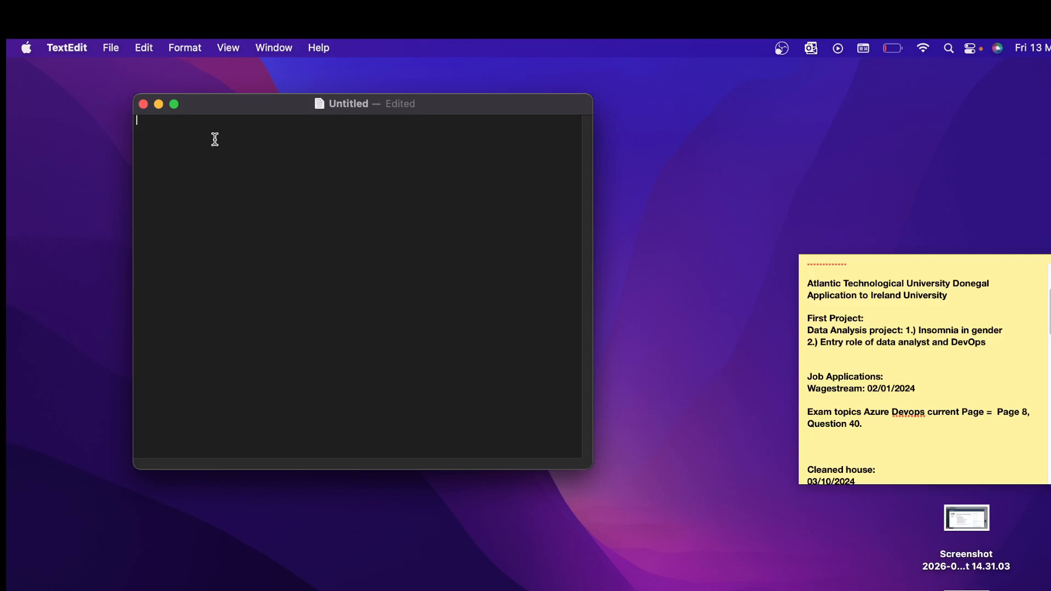
type("1 ben salary age 32 income")
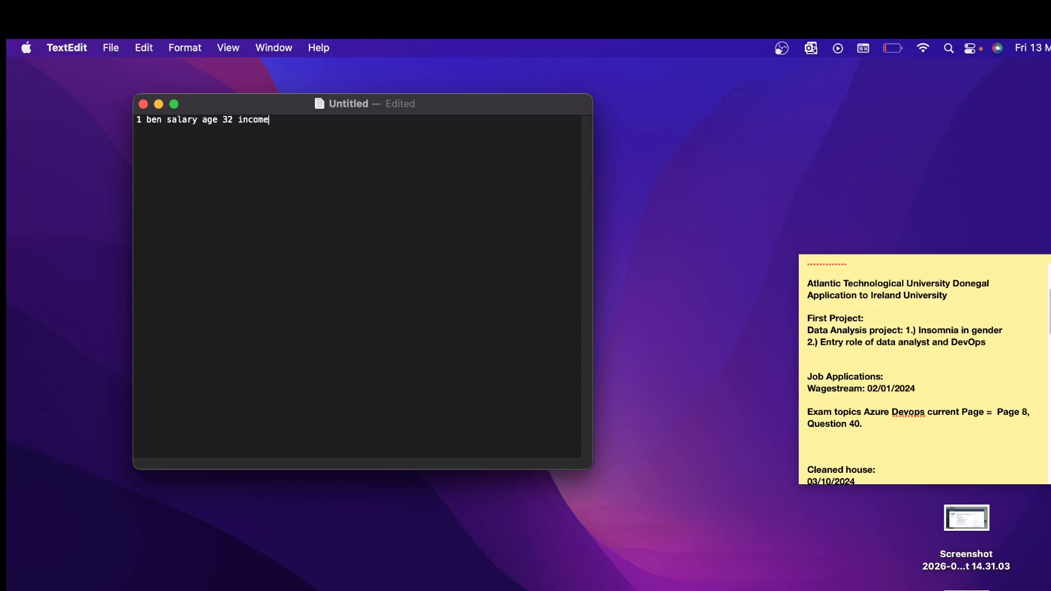
type(" 3500 net worth 300")
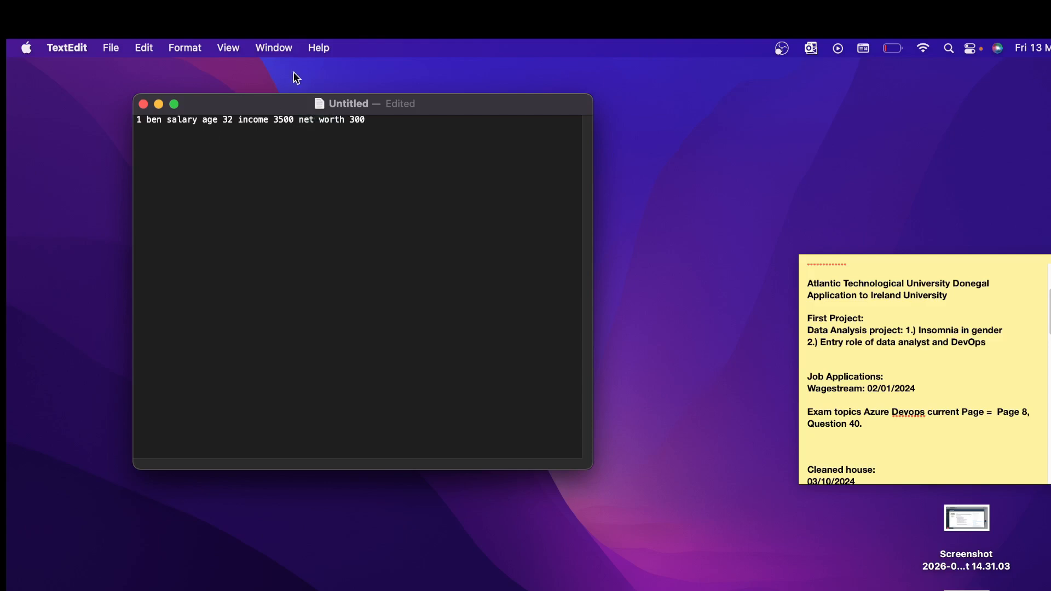
Step: Copy the record line and paste it repeatedly below to build a list of identical records
left_click_drag(368, 119, 130, 120)
key("super+c")
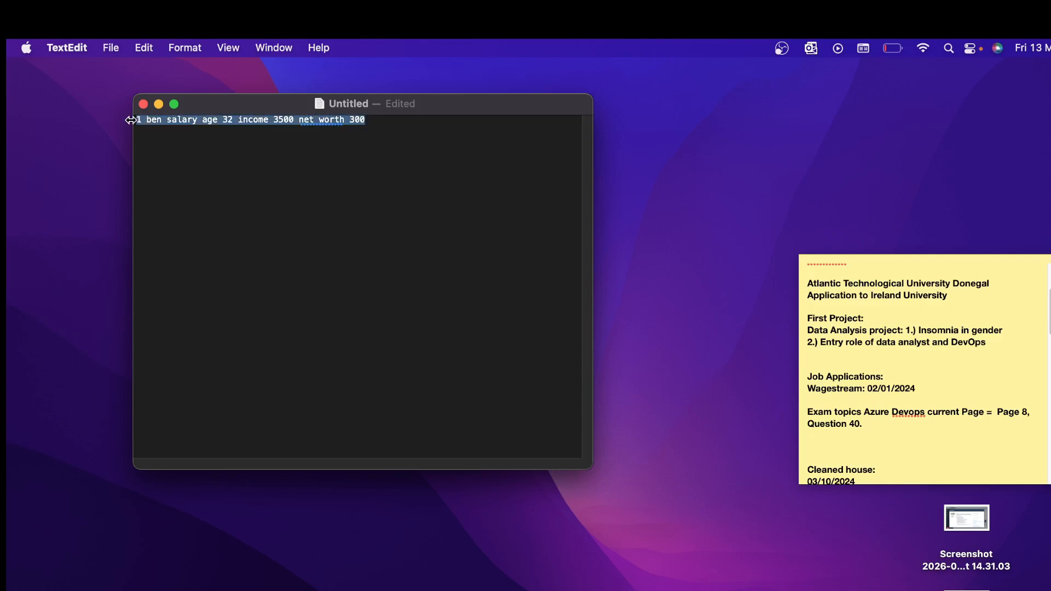
left_click(370, 126)
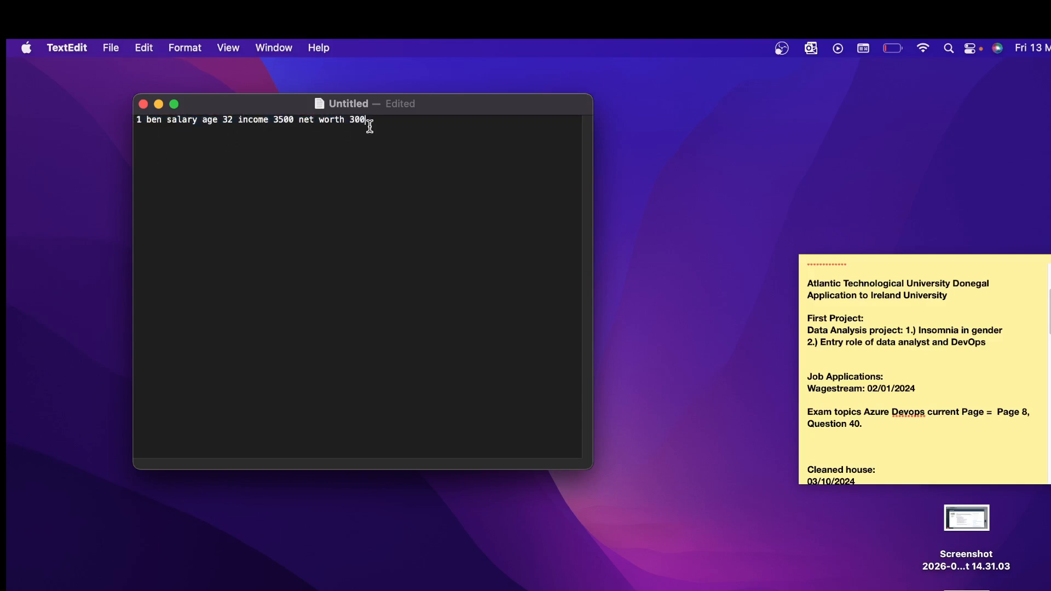
key("Return")
key("super+v")
key("Return")
key("super+v")
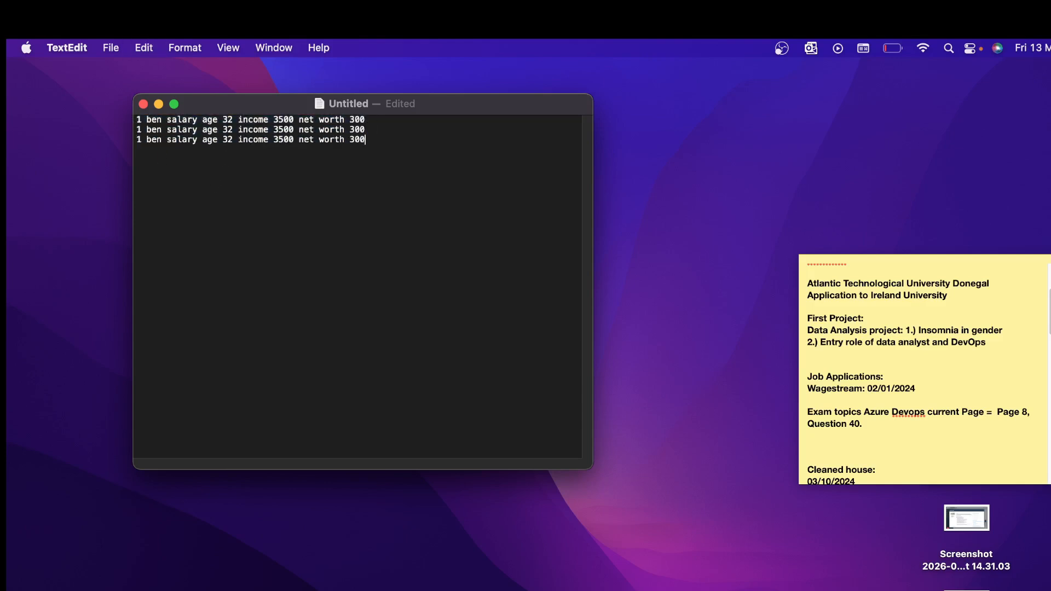
key("Return")
key("super+v")
key("Return")
key("super+v")
key("Return")
key("super+v")
key("Return")
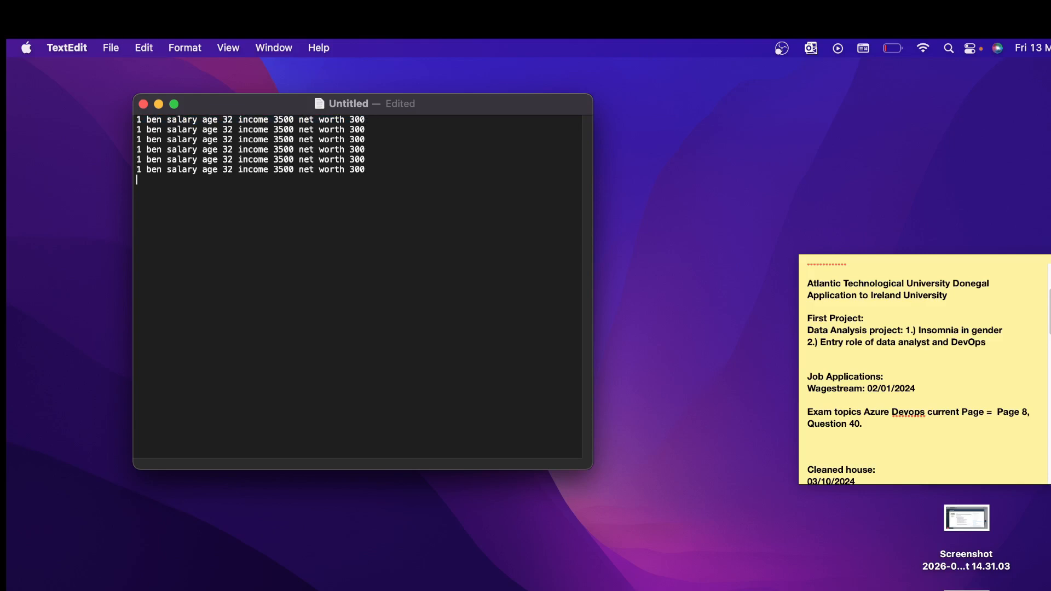
key("super+v")
key("Return")
key("super+v")
key("super+v")
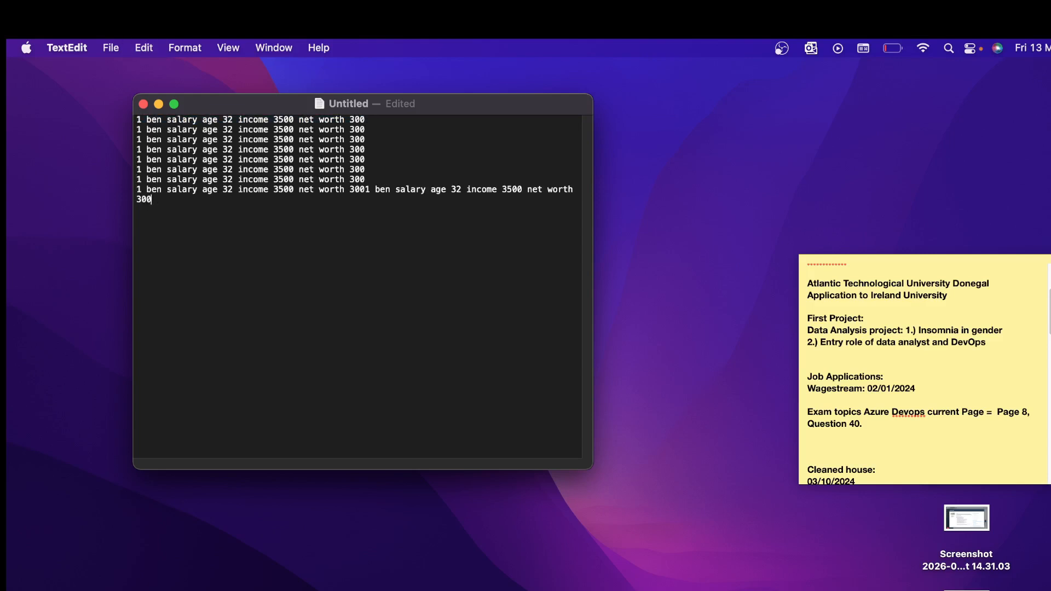
key("Return")
key("super+v")
key("super+v")
key("Return")
key("super+v")
Step: Split the two joined records onto separate lines, with the first ending in 300 and the second starting with 1
left_click(375, 189)
key("Return")
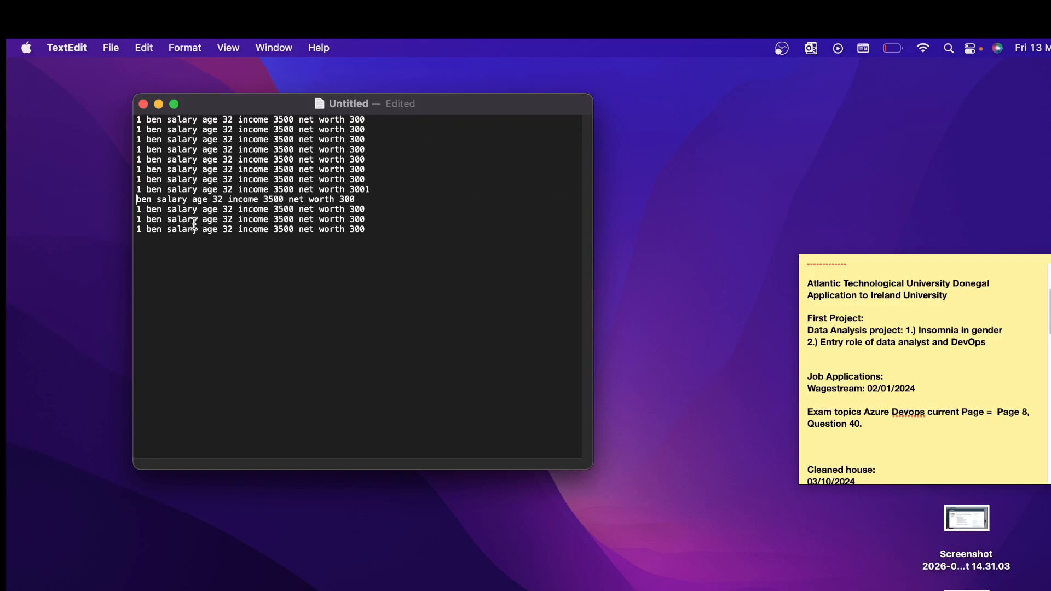
type("1")
left_click(372, 193)
key("BackSpace")
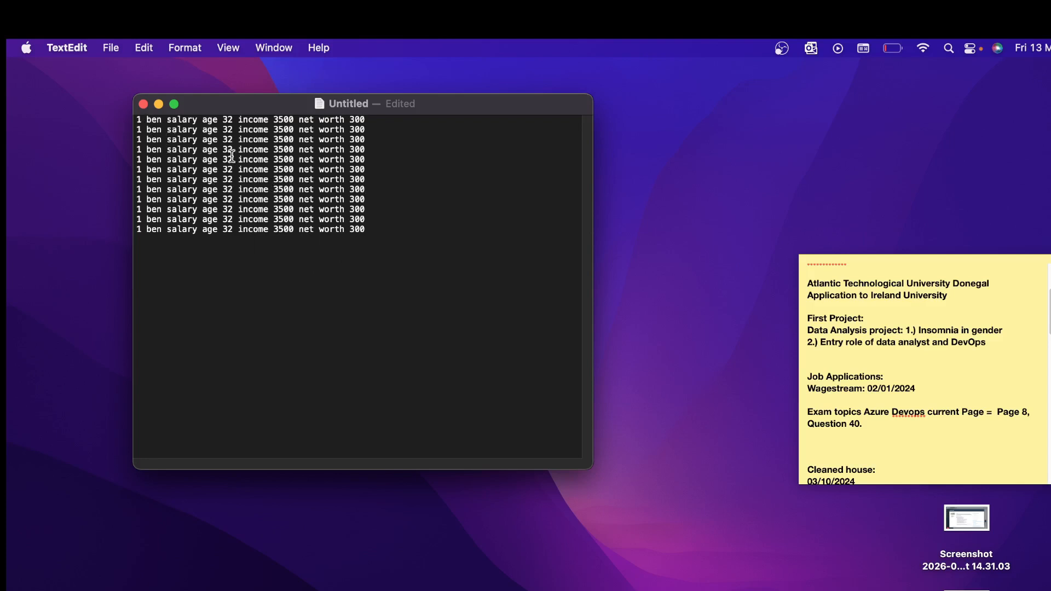
Step: Select all the records and open find and replace with the replacement option enabled
left_click(341, 265)
key("super+a")
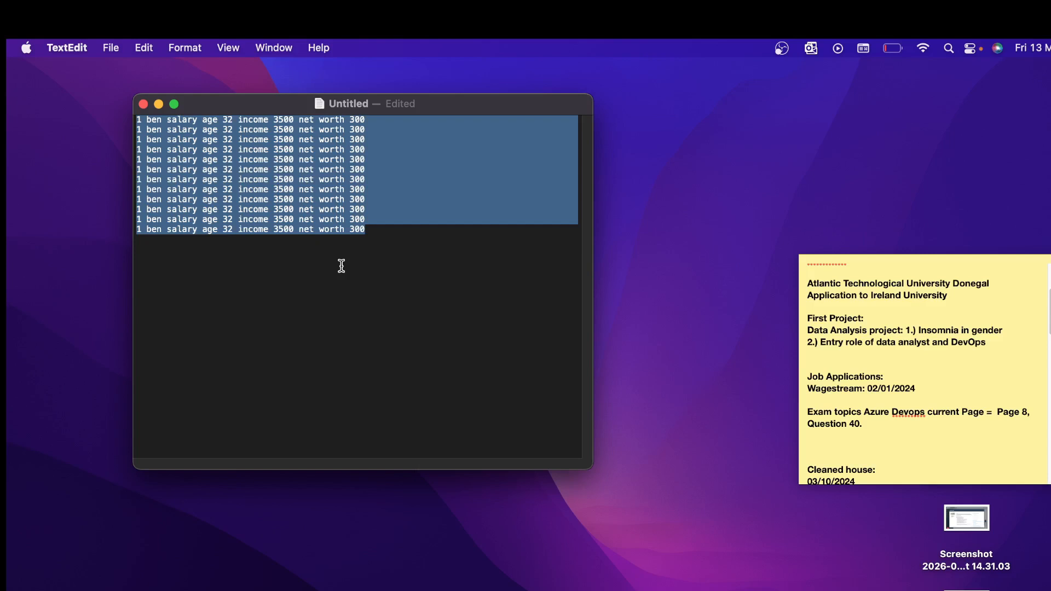
key("super+f")
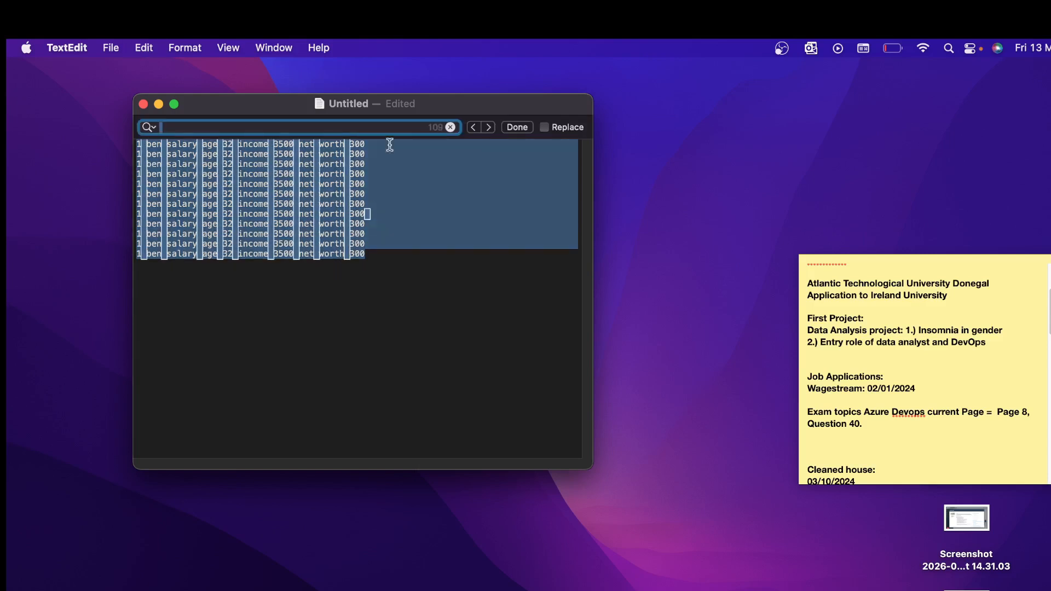
left_click(544, 127)
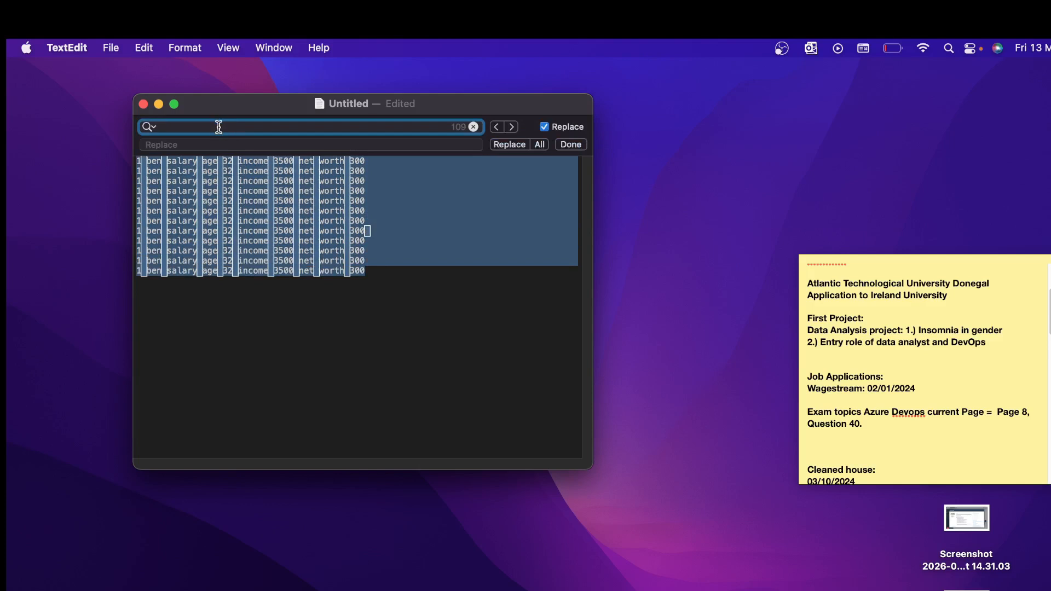
Step: Try to replace all matches in the records with a comma while the search term is cleared
key("BackSpace")
left_click(170, 144)
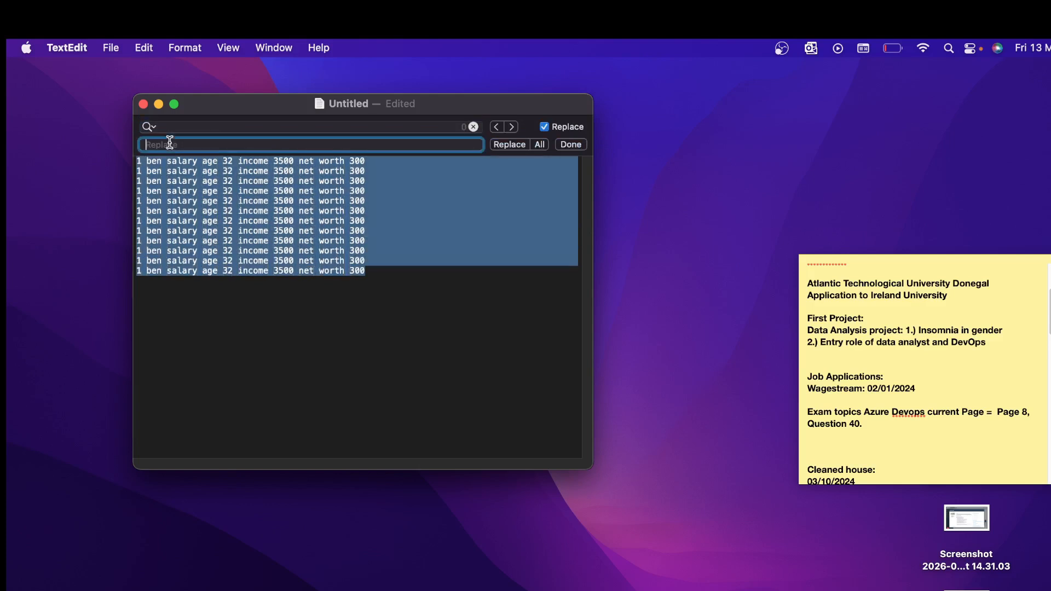
type(",")
left_click(540, 144)
left_click(520, 145)
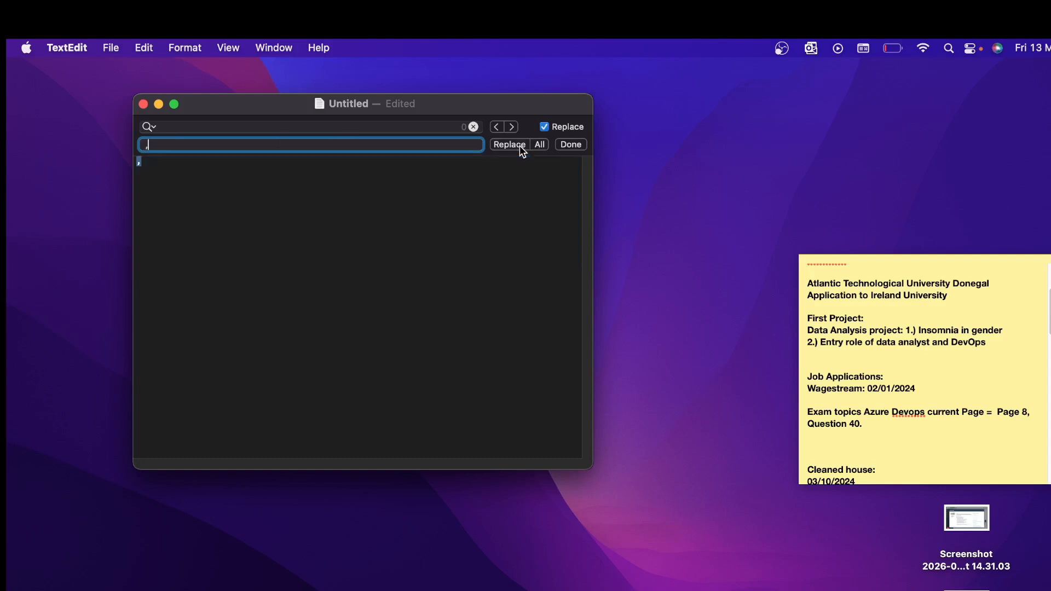
Step: Clear the replacement entry and undo the last replacement to restore the records
key("BackSpace")
left_click(184, 183)
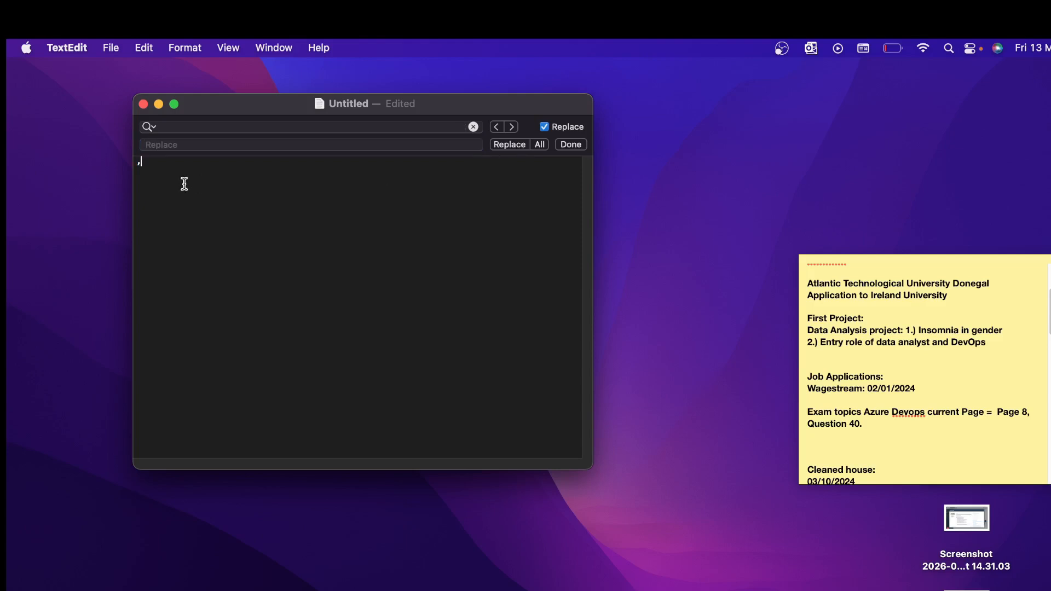
key("super+a")
key("super+z")
left_click(315, 296)
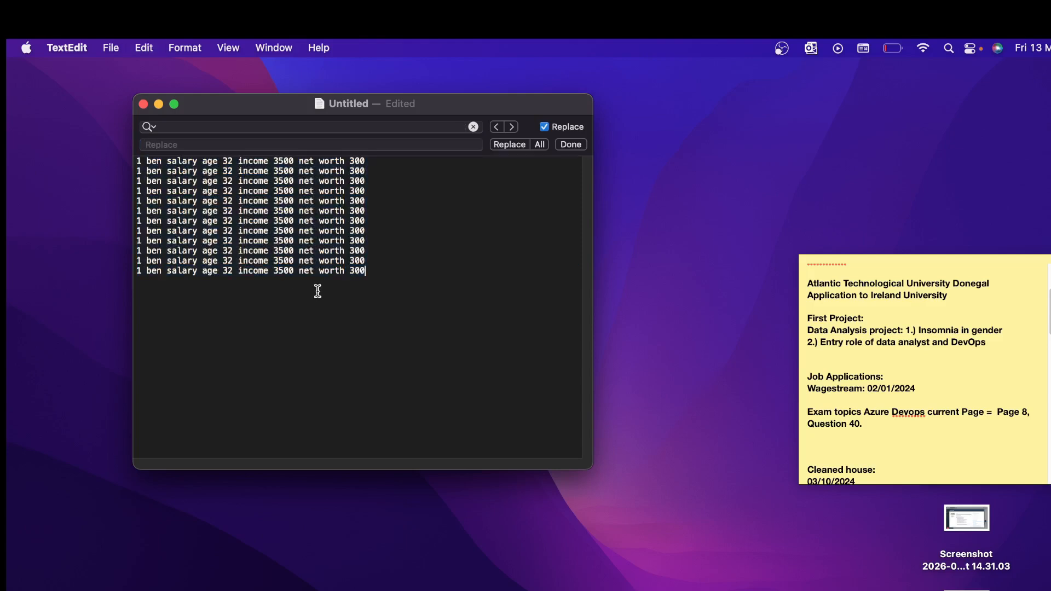
Step: Replace every space in the records with a comma
left_click(174, 128)
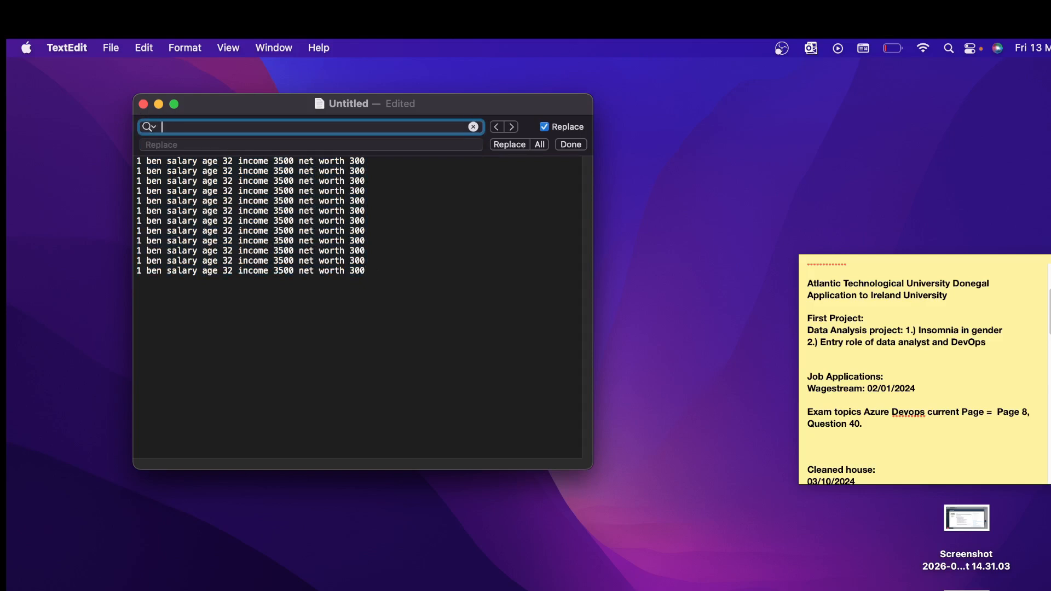
left_click(247, 149)
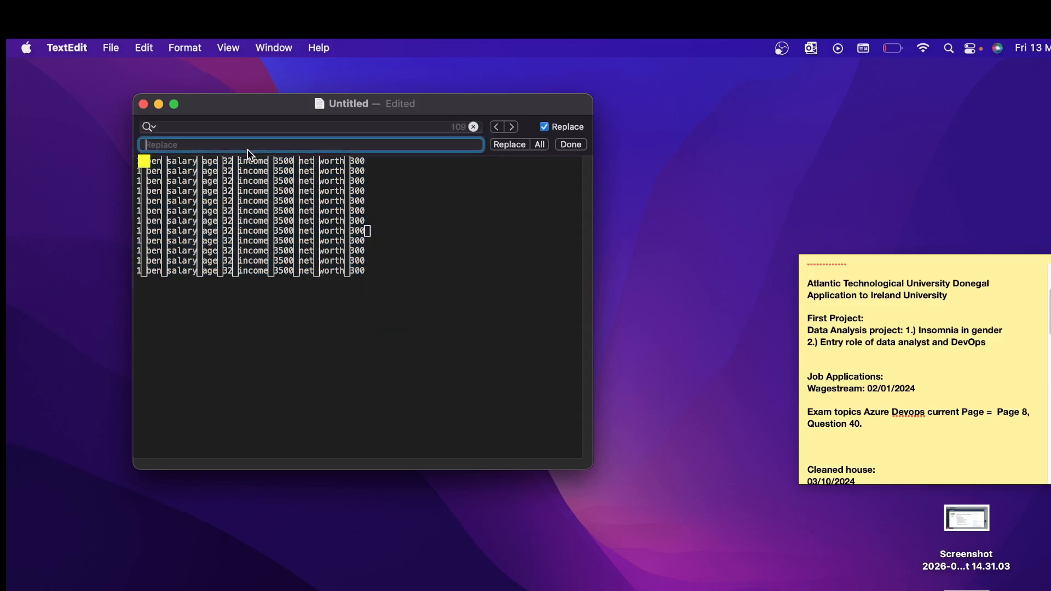
type(",")
left_click(540, 145)
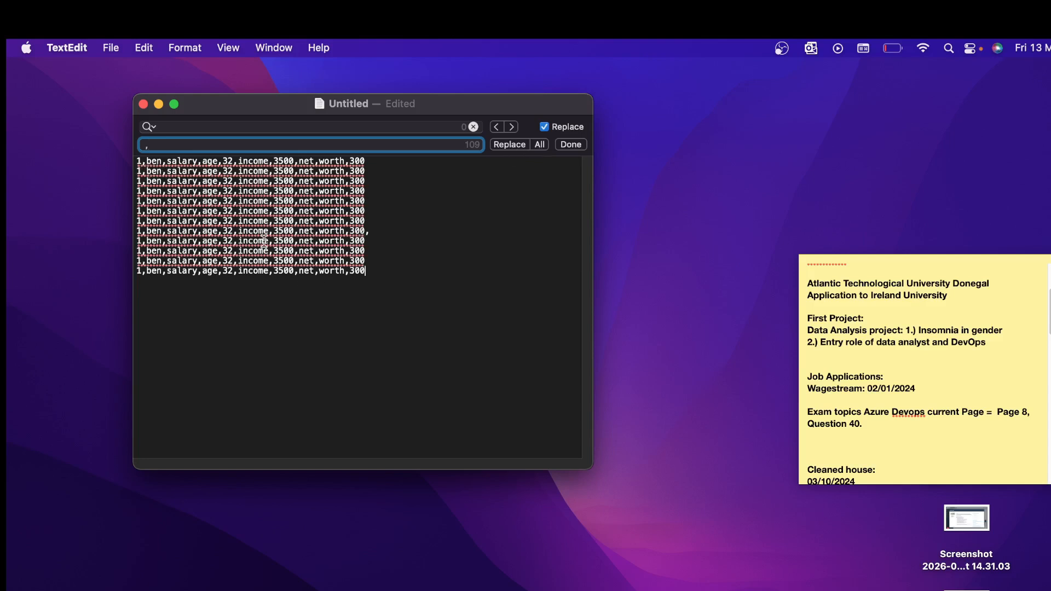
left_click(309, 301)
Step: Start saving the document in Downloads, turning off the automatic .txt extension and adding .csv to the file name
left_click(114, 47)
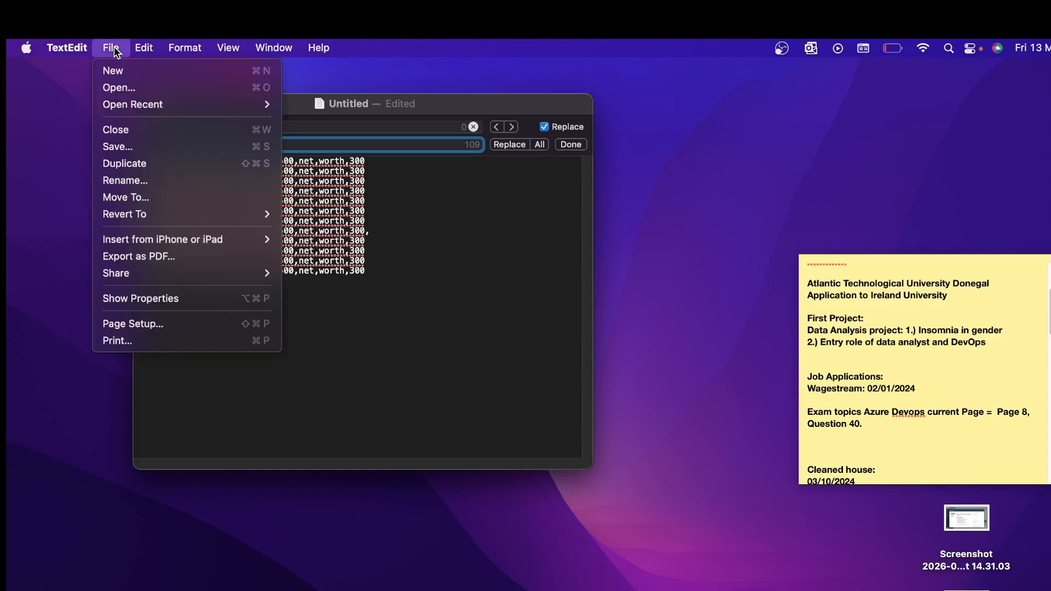
left_click(126, 145)
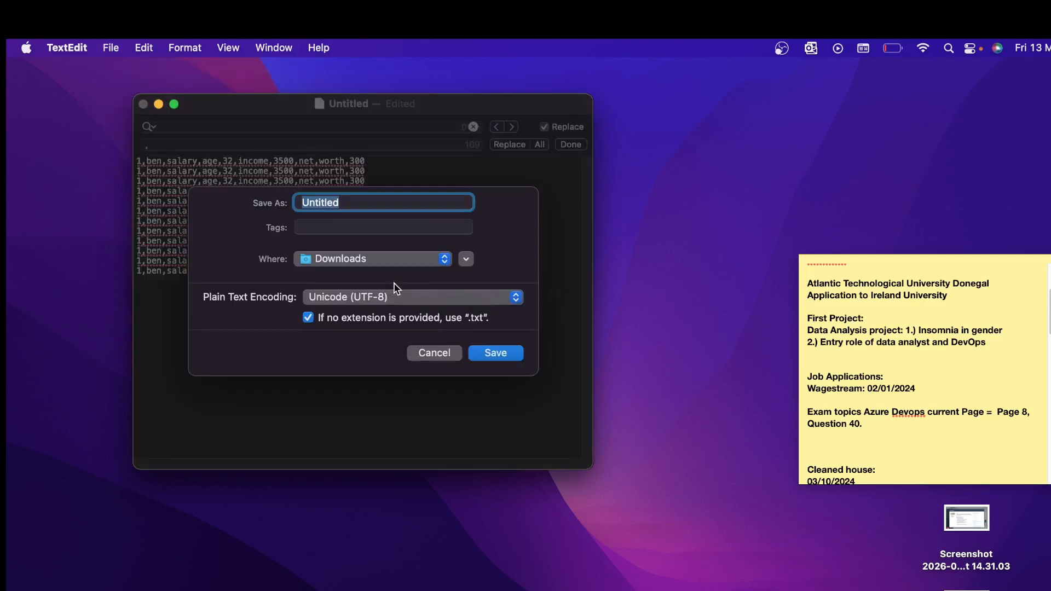
left_click(315, 318)
left_click(363, 203)
key("BackSpace")
key("BackSpace")
key("BackSpace")
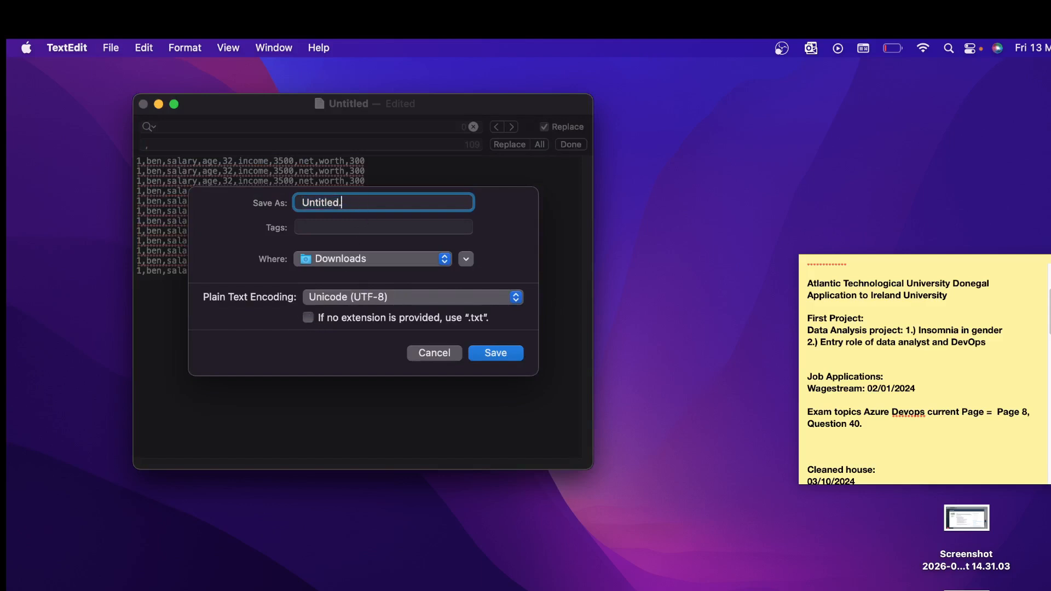
type("csv")
Step: Change the file name to commatest.csv and save the document
left_click(339, 204)
key("BackSpace")
key("BackSpace")
key("BackSpace")
key("BackSpace")
key("BackSpace")
key("BackSpace")
key("BackSpace")
key("BackSpace")
type("cha")
key("BackSpace")
key("BackSpace")
type("ommatest")
left_click(496, 354)
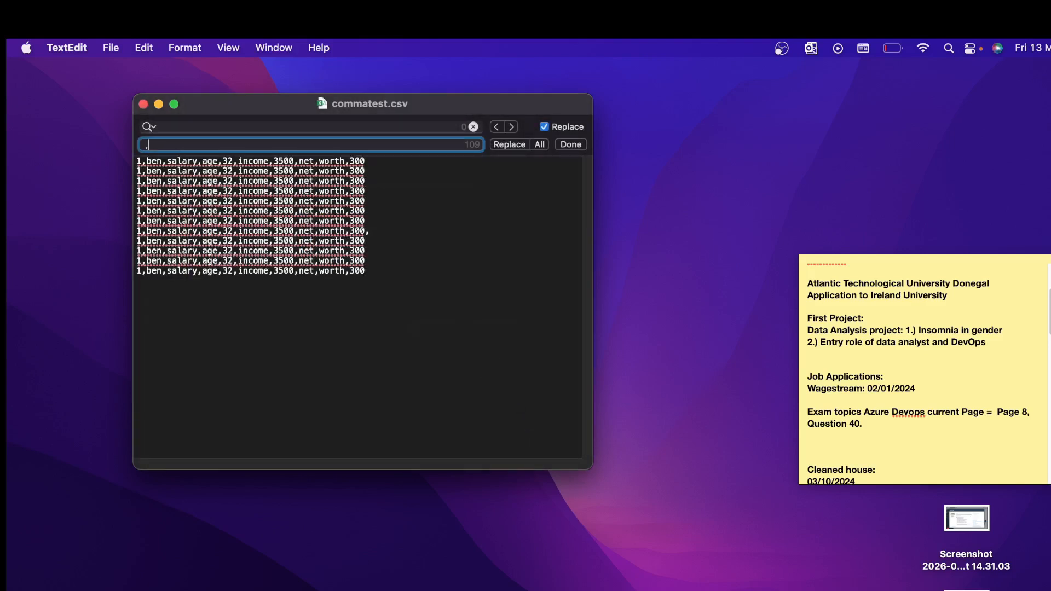
Step: Open commatest.csv from the Downloads folder in Excel and dismiss the data loss and Office update notices
key("ctrl+Right")
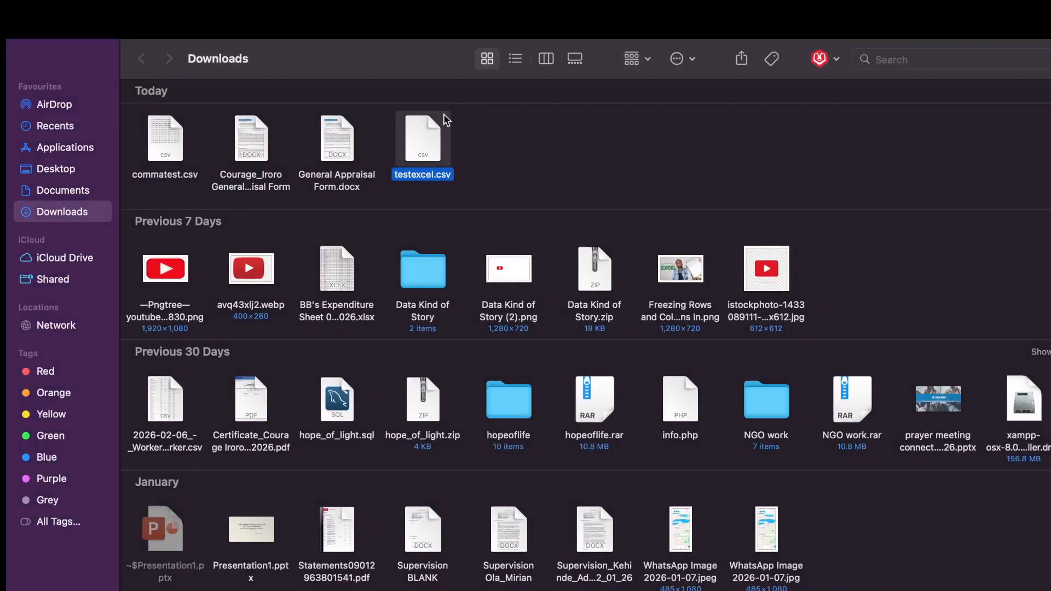
left_click(467, 175)
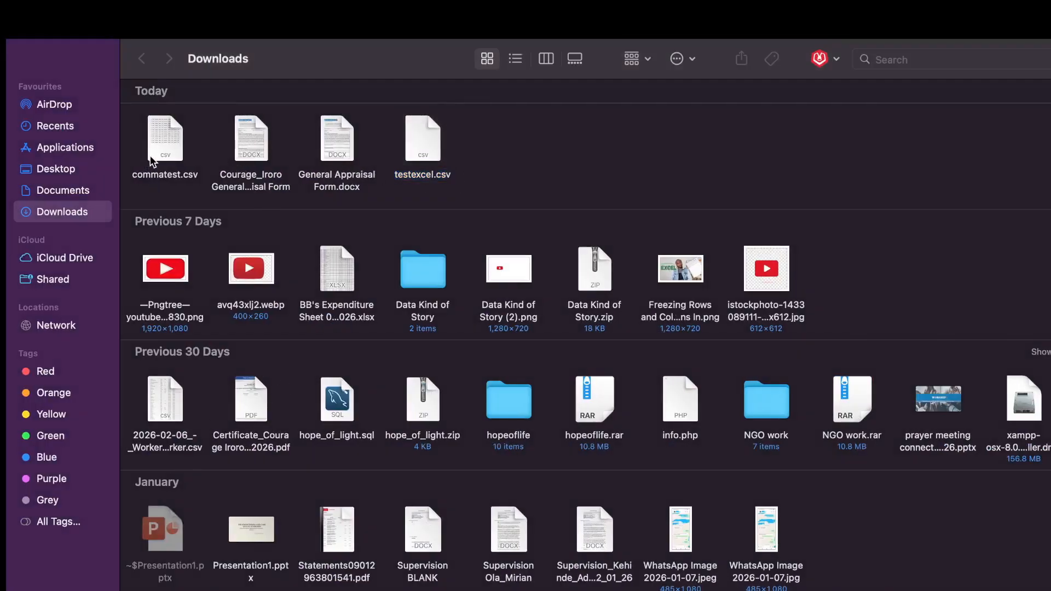
left_click(167, 146)
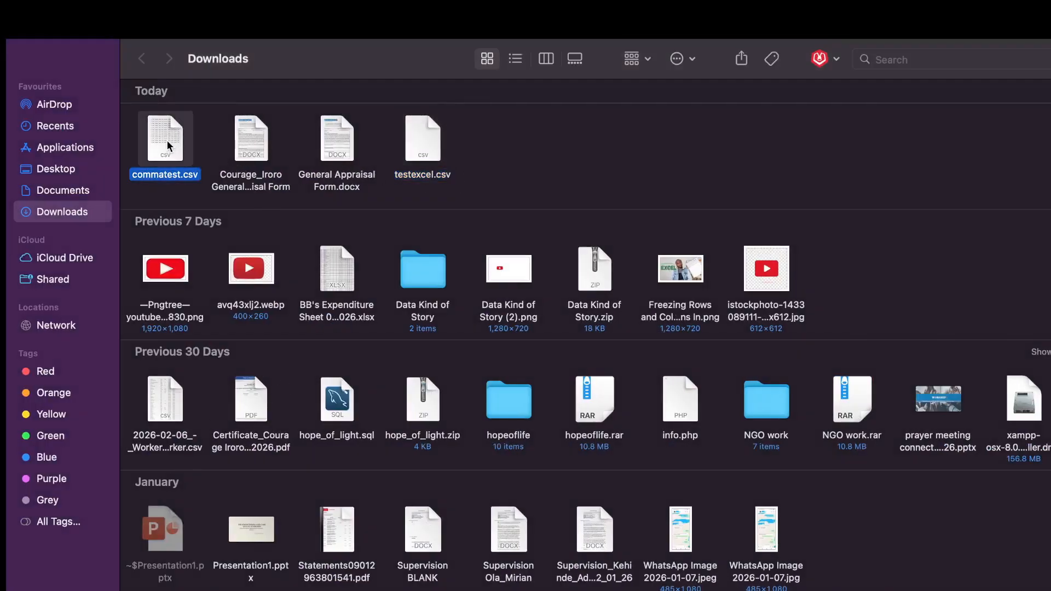
double_click(167, 145)
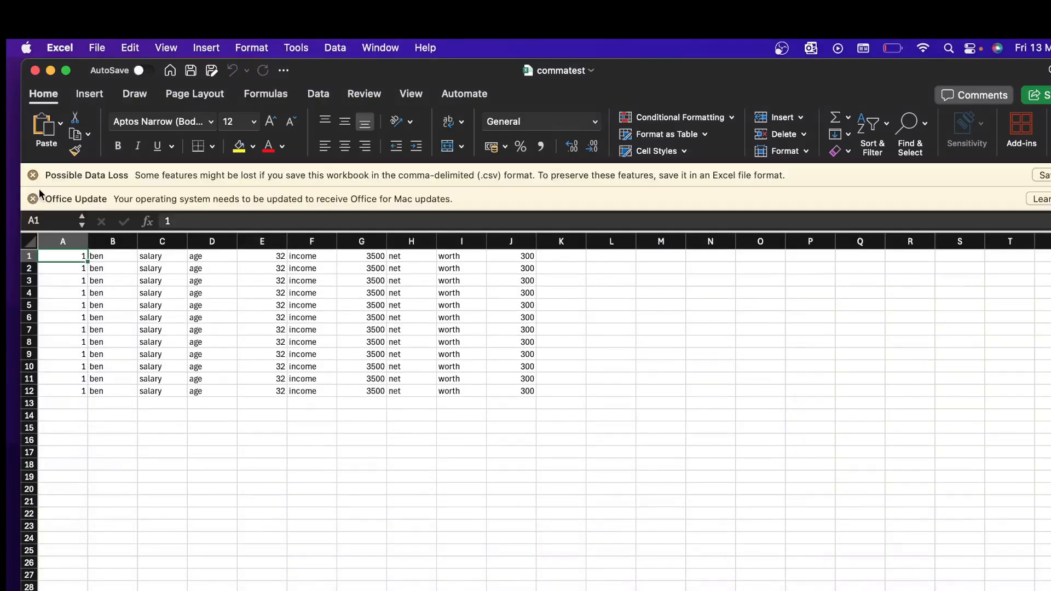
left_click(33, 199)
left_click(33, 175)
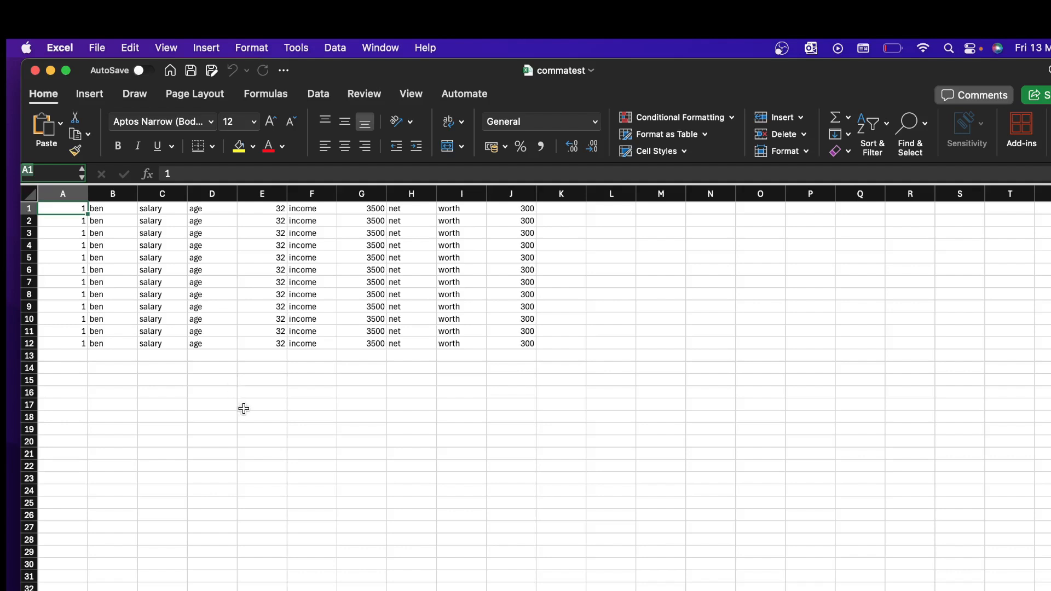
Step: Delete column A, which holds the number 1 in front of every record
left_click(84, 198)
right_click(83, 199)
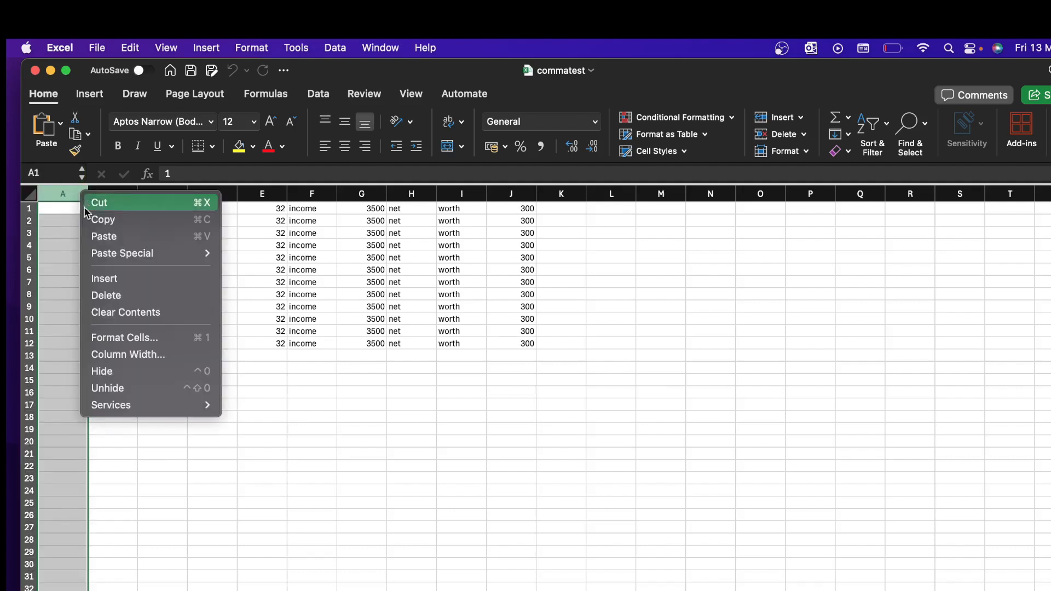
left_click(115, 305)
left_click(145, 364)
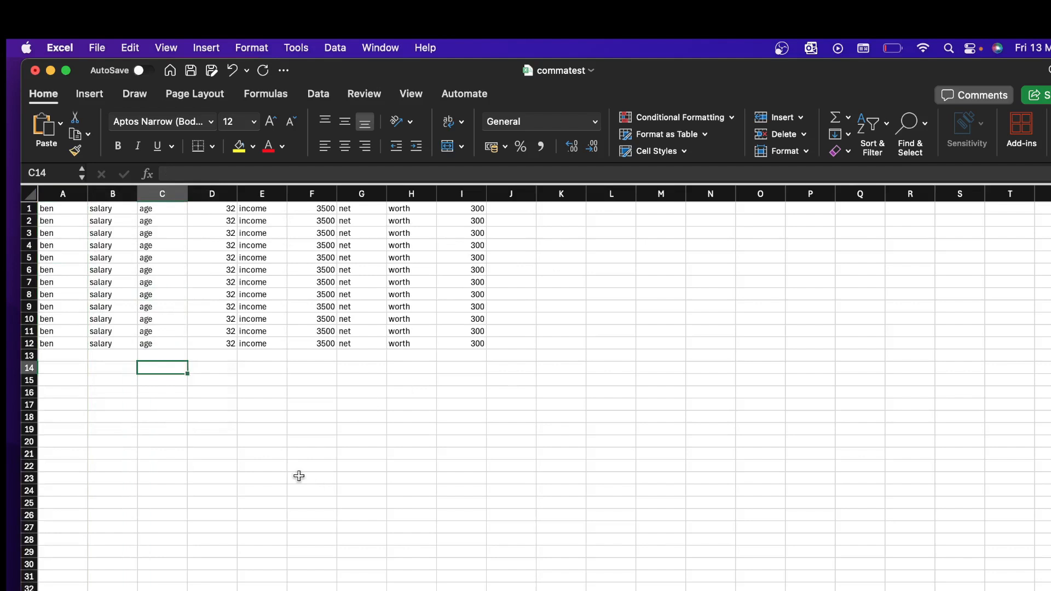
Step: Save a copy of the sheet as commatest in Downloads, using the Microsoft Excel 5.0/95 Workbook (.xls) format
left_click(99, 49)
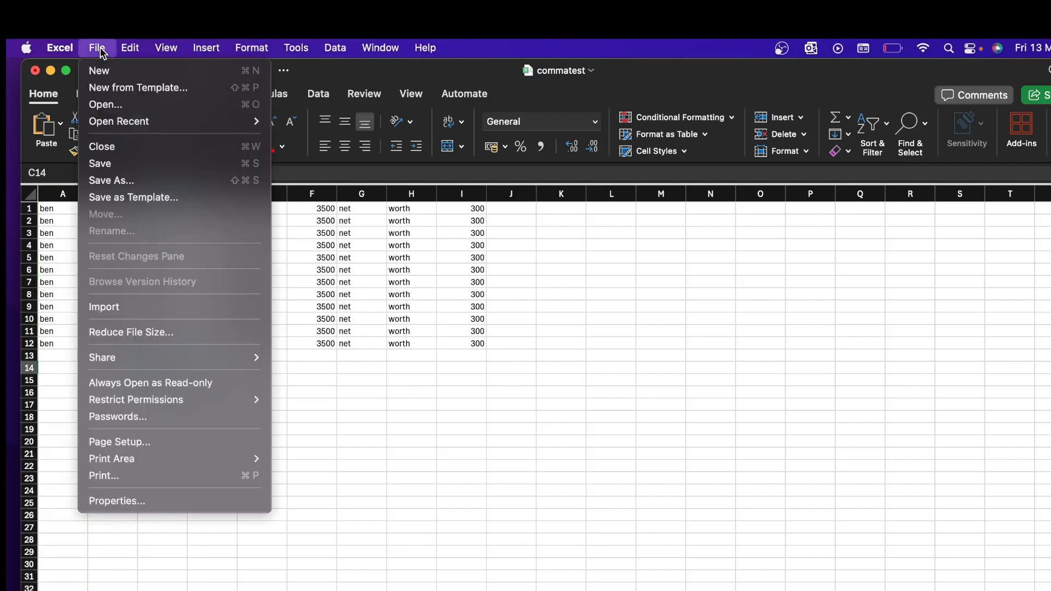
left_click(124, 182)
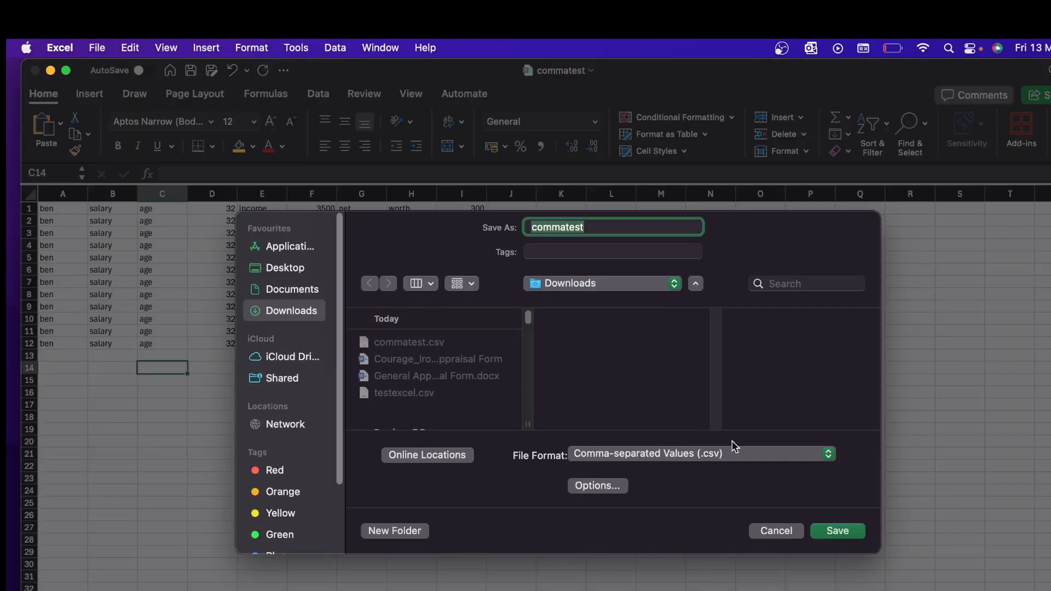
left_click(751, 456)
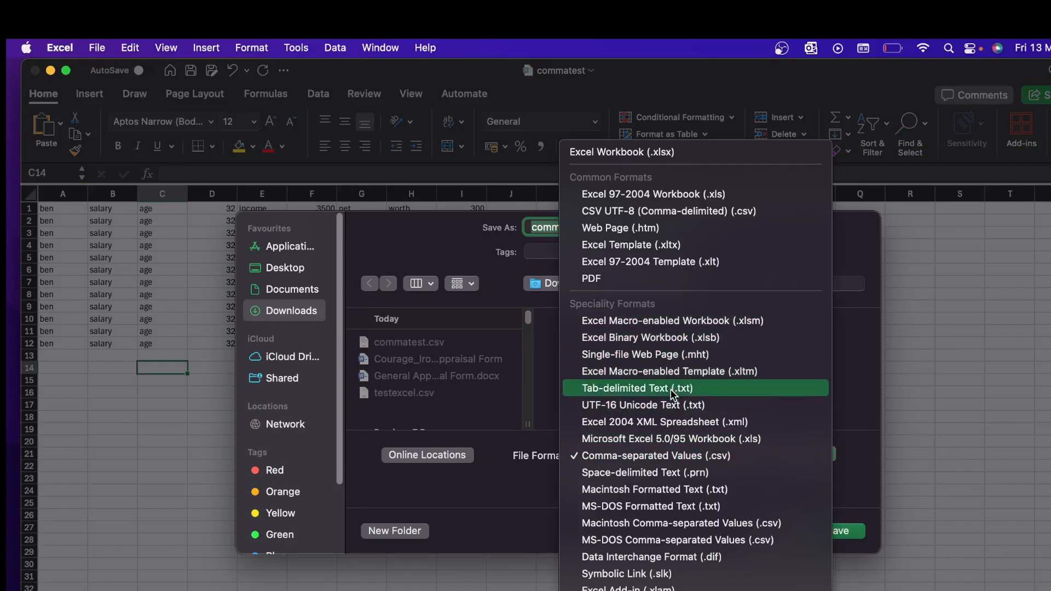
left_click(669, 443)
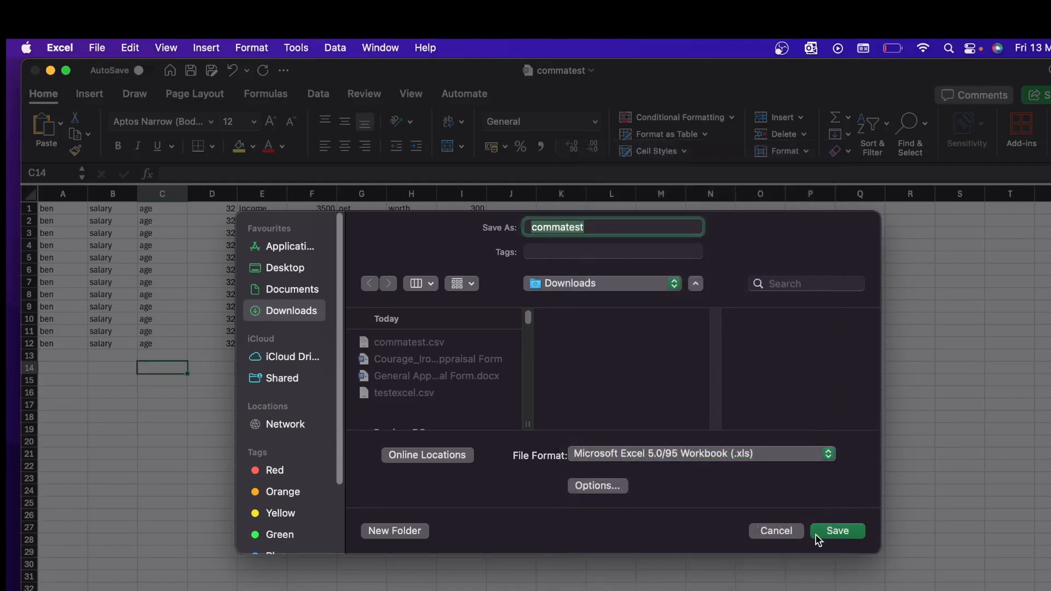
left_click(829, 533)
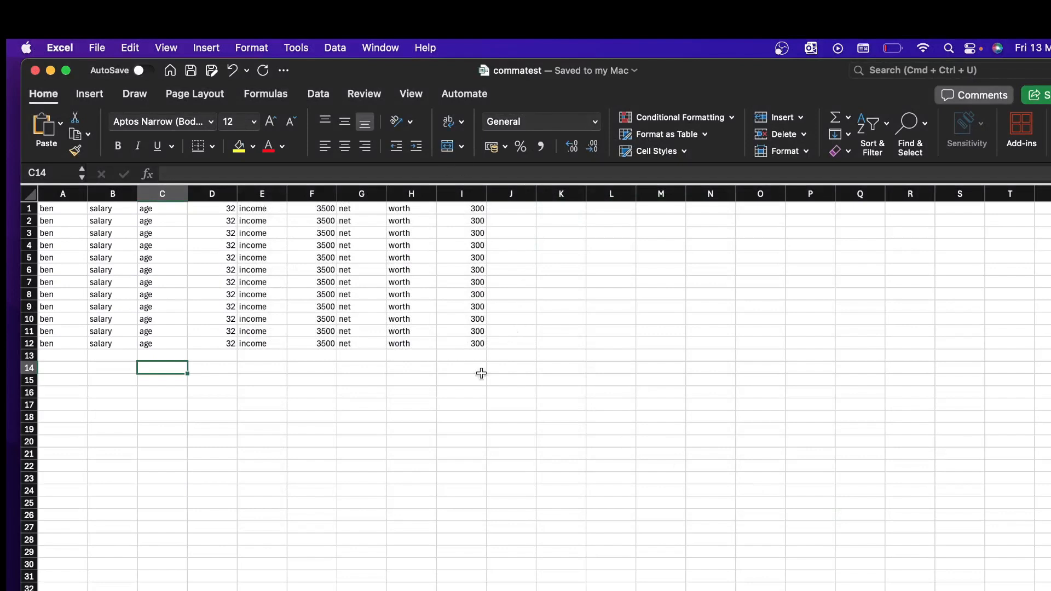
left_click(417, 407)
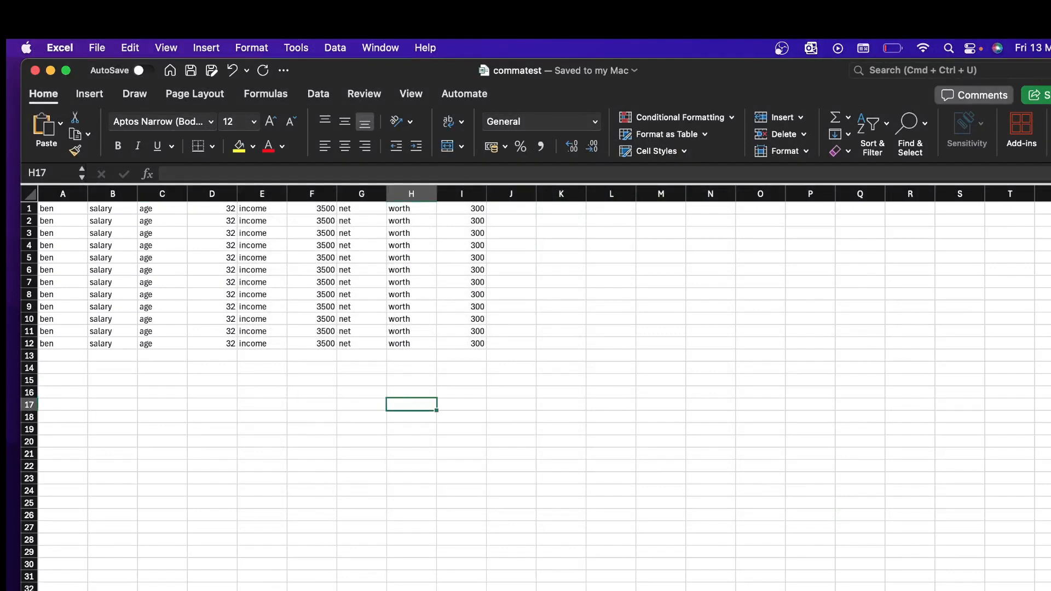